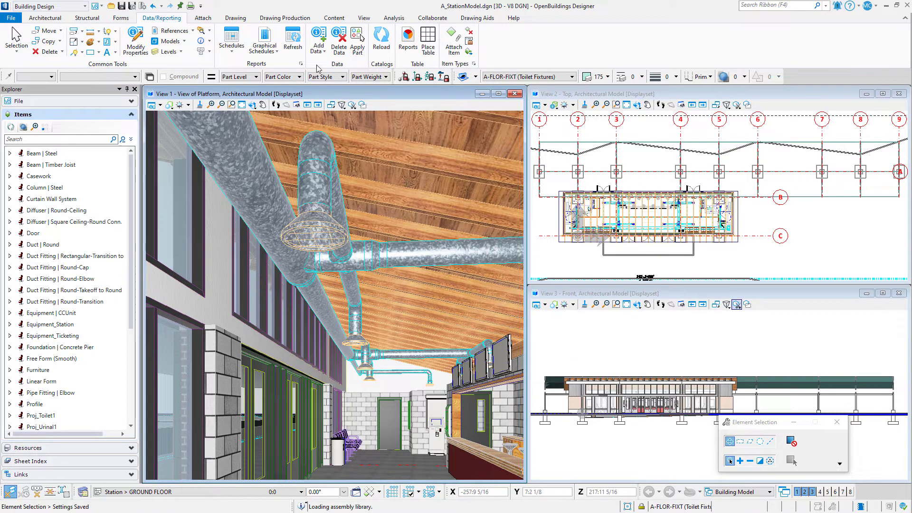
# Open the Catalog Editor and review the architectural catalog items for Equipment | Station, Equipment | Ticketing and Fare Control, and Furniture
pyautogui.click(301, 64)
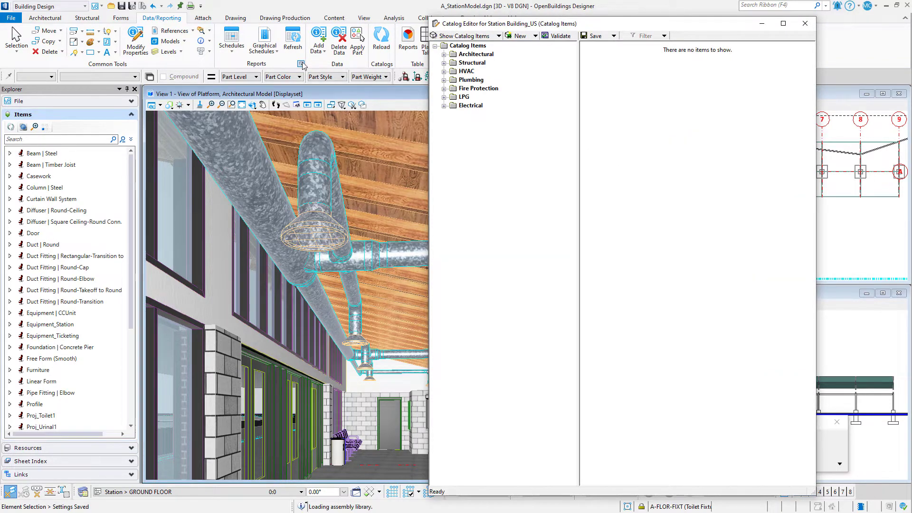
pyautogui.click(444, 55)
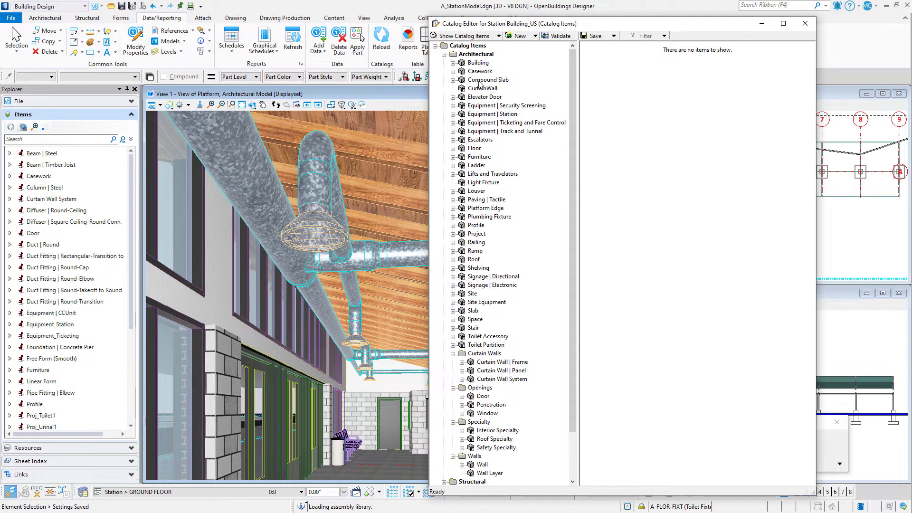
pyautogui.click(515, 114)
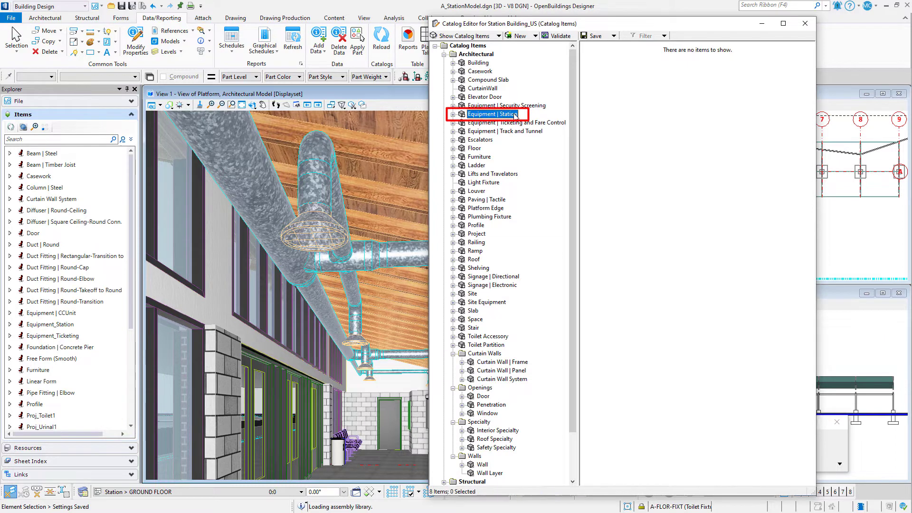
pyautogui.click(543, 125)
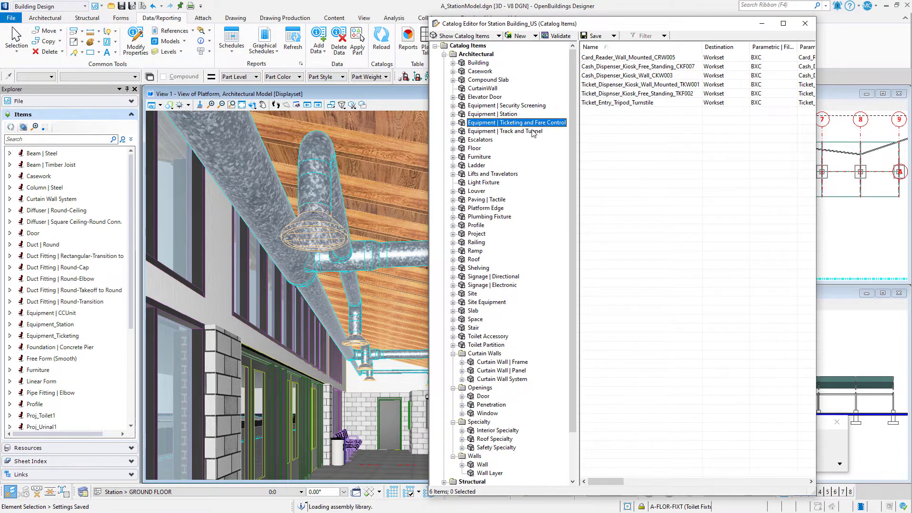
pyautogui.click(489, 157)
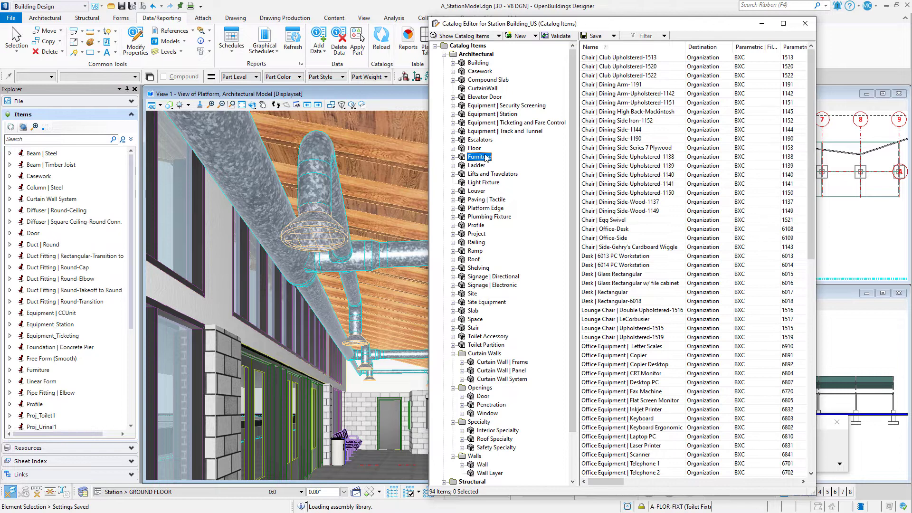
# Switch the Catalog Editor to catalog types and inspect the Equipment | Station and Equipment | Ticketing and Fare Control definitions
pyautogui.click(468, 37)
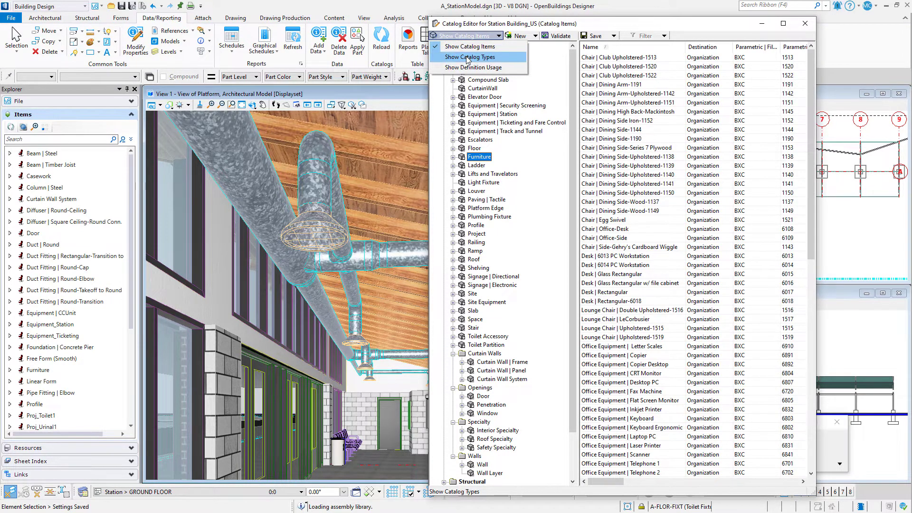
pyautogui.click(468, 57)
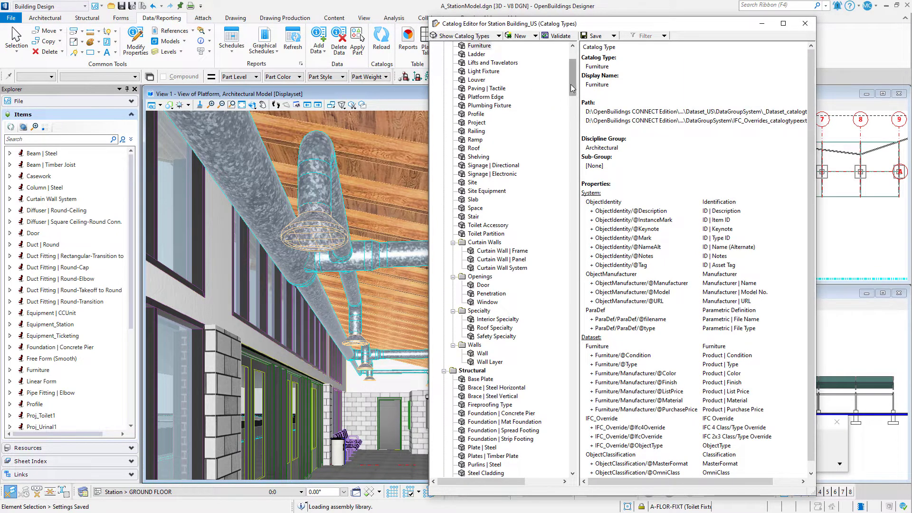
pyautogui.moveTo(572, 90); pyautogui.dragTo(573, 78)
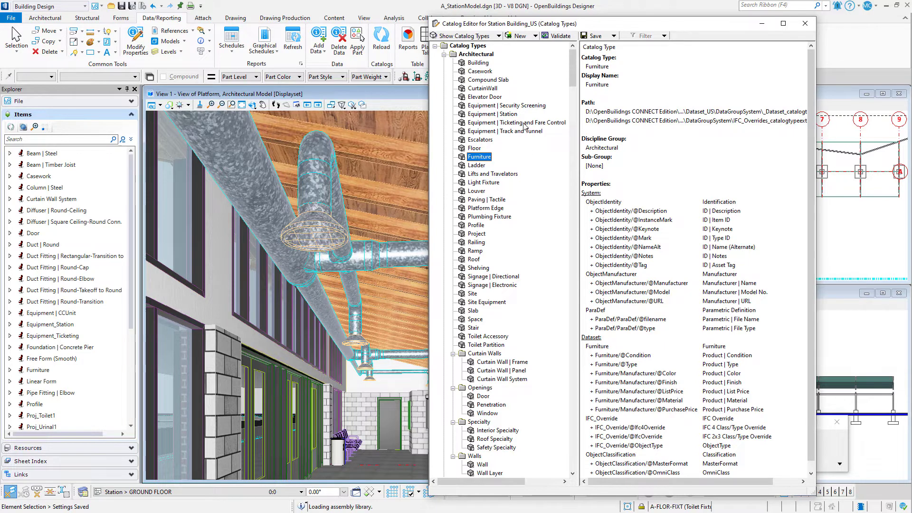
pyautogui.click(509, 115)
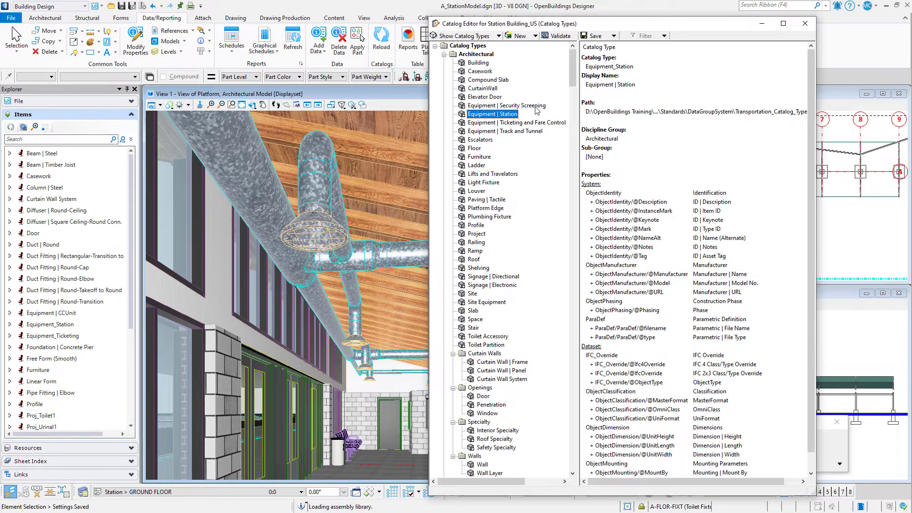
pyautogui.click(533, 124)
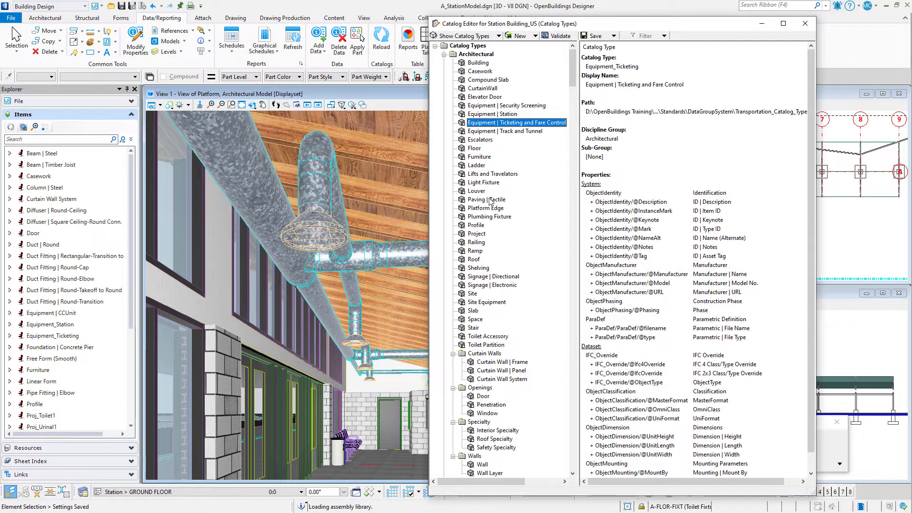
# Compare the system and dataset properties of the Furniture and Equipment | Station catalog types, and close the Catalog Editor
pyautogui.click(479, 157)
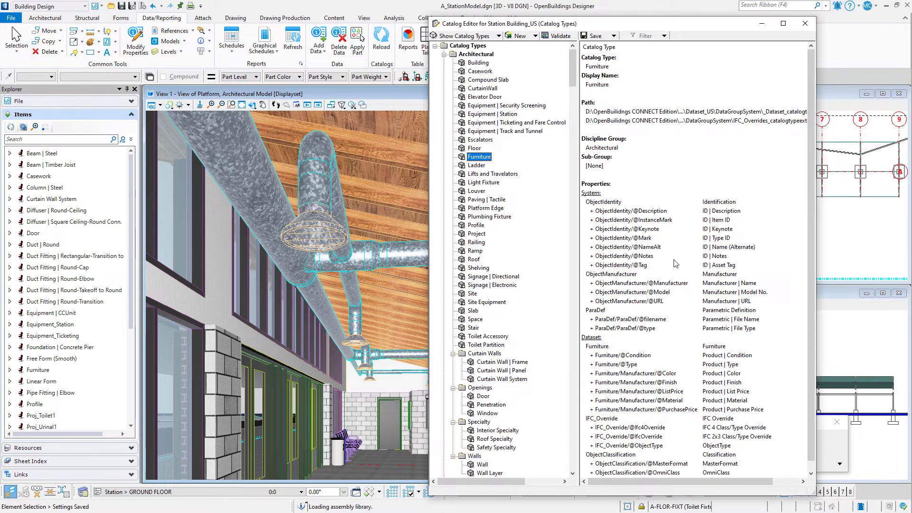
pyautogui.scroll(-1, 675, 264)
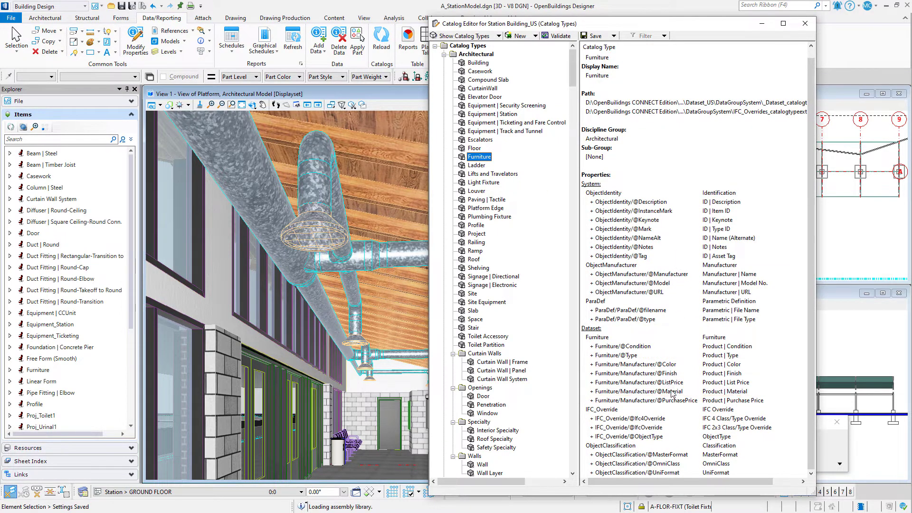
pyautogui.click(501, 114)
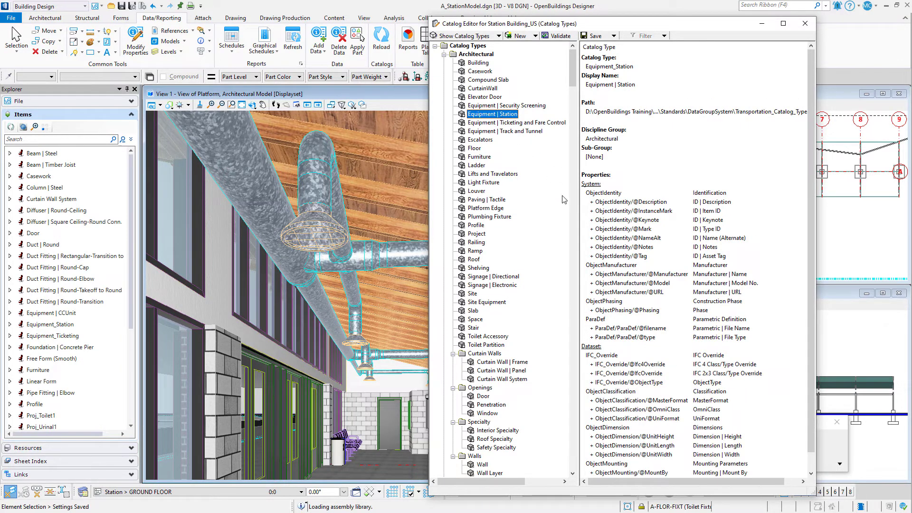
pyautogui.scroll(-1, 671, 368)
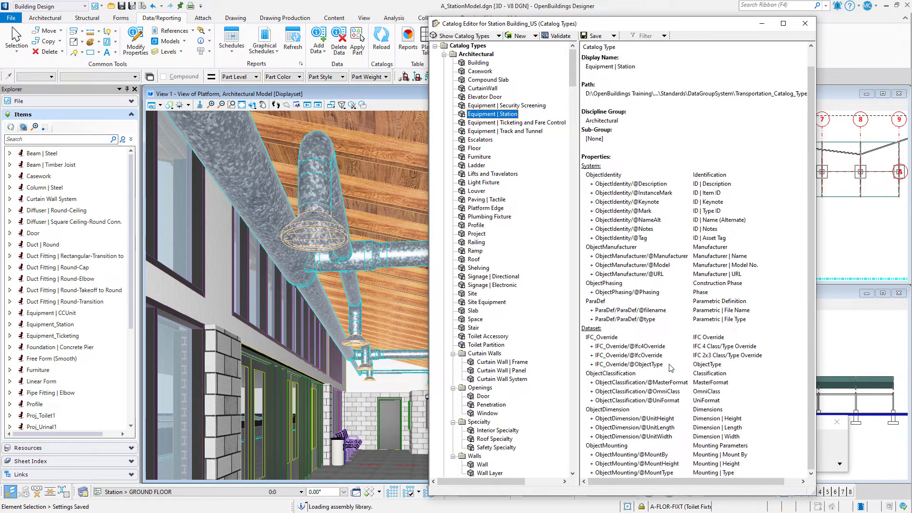
pyautogui.scroll(1, 671, 368)
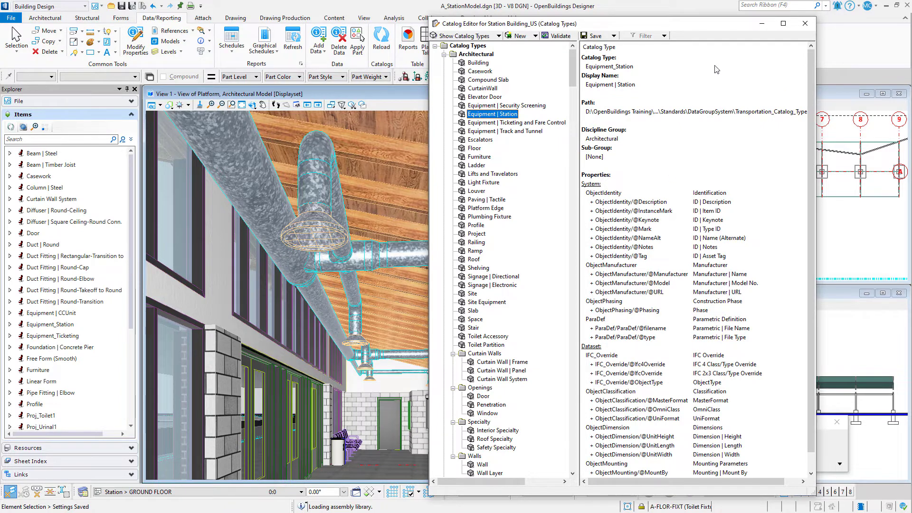
pyautogui.click(805, 23)
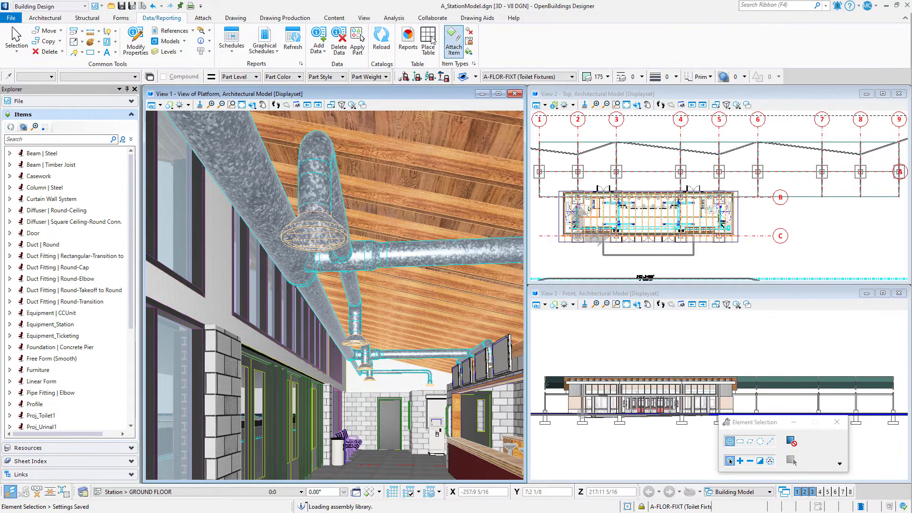
# Open the Schedules dialog and view the existing ticketing and fare control equipment schedule
pyautogui.click(230, 41)
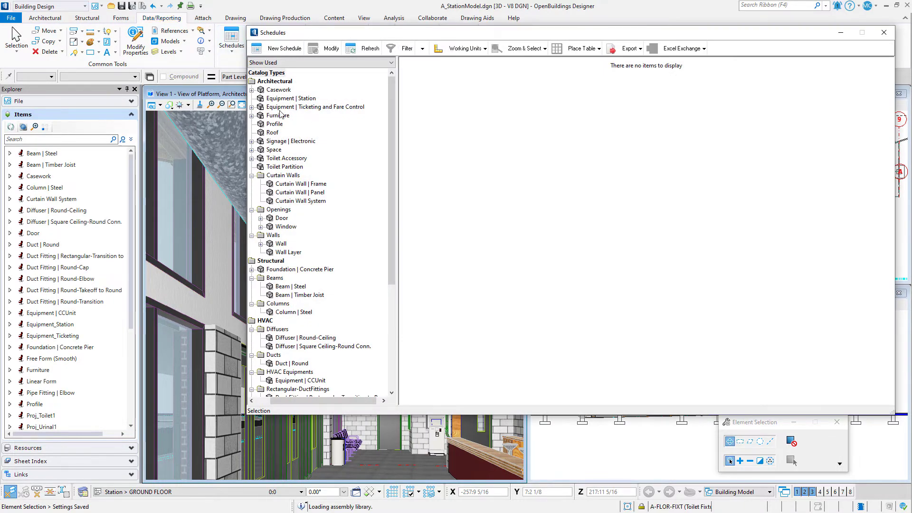
pyautogui.click(252, 107)
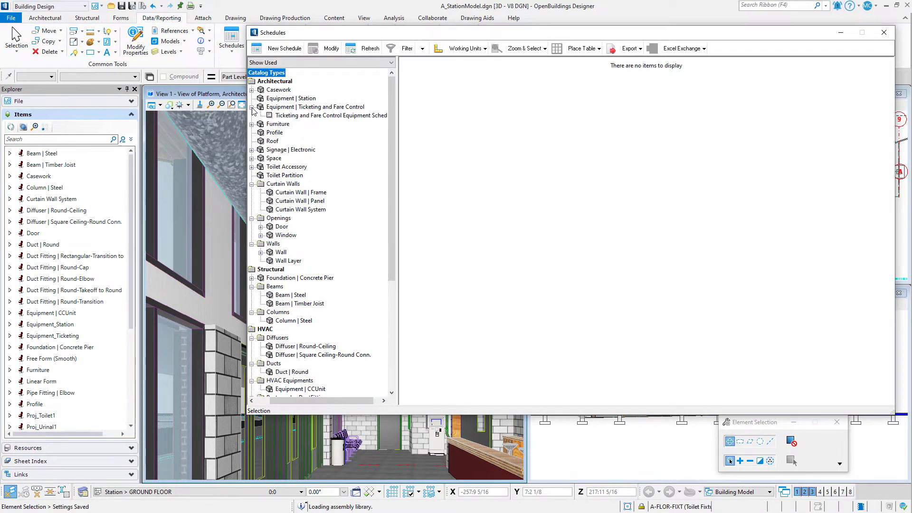
pyautogui.click(294, 117)
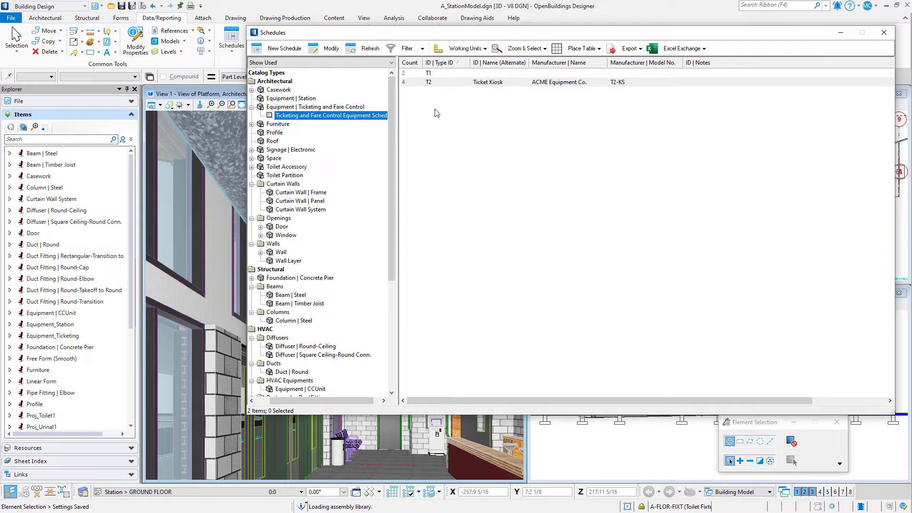
# Create a new schedule under Equipment | Ticketing and Fare Control, named "Equipment/ Furnishings Schedule"
pyautogui.click(318, 108)
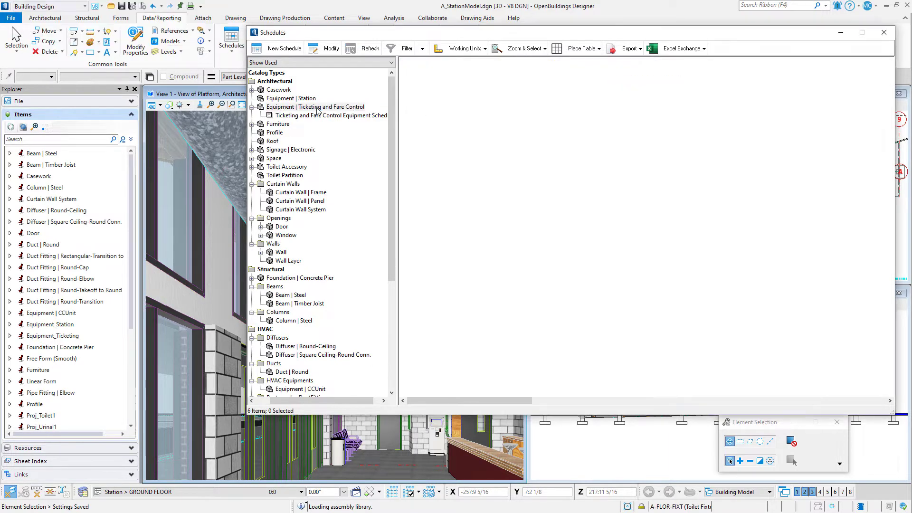
pyautogui.rightClick(318, 109)
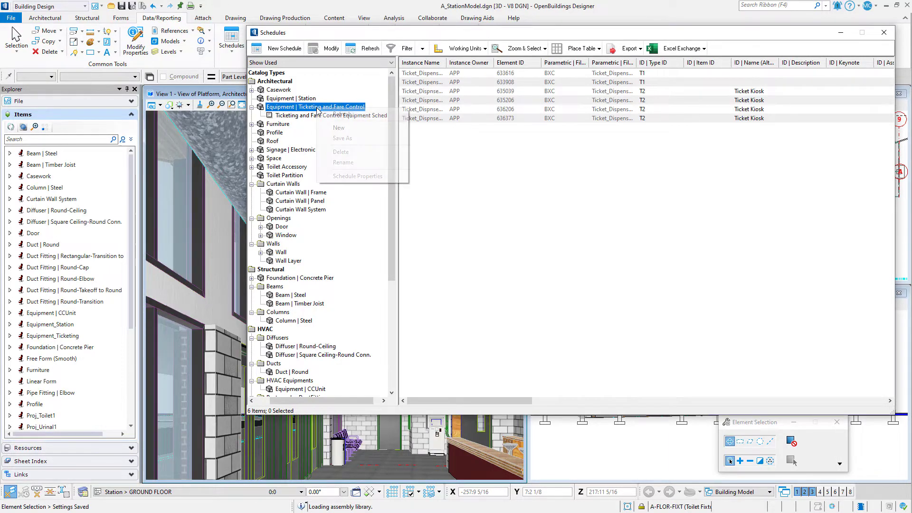
pyautogui.click(352, 128)
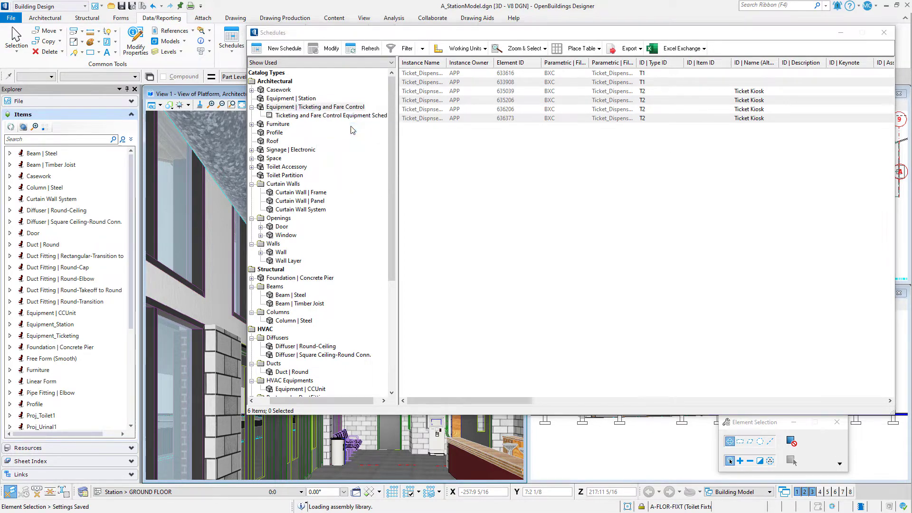
pyautogui.write('E')
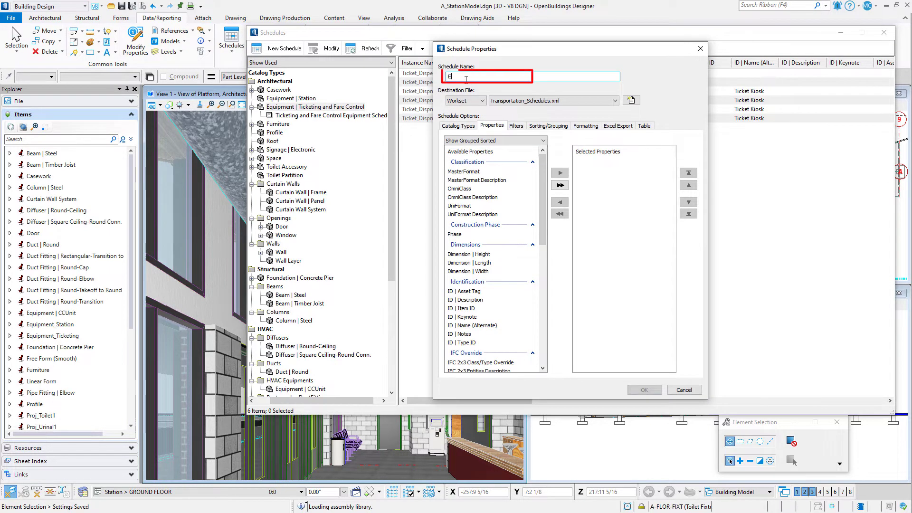
pyautogui.write('quipment/ Furnishings Schedule')
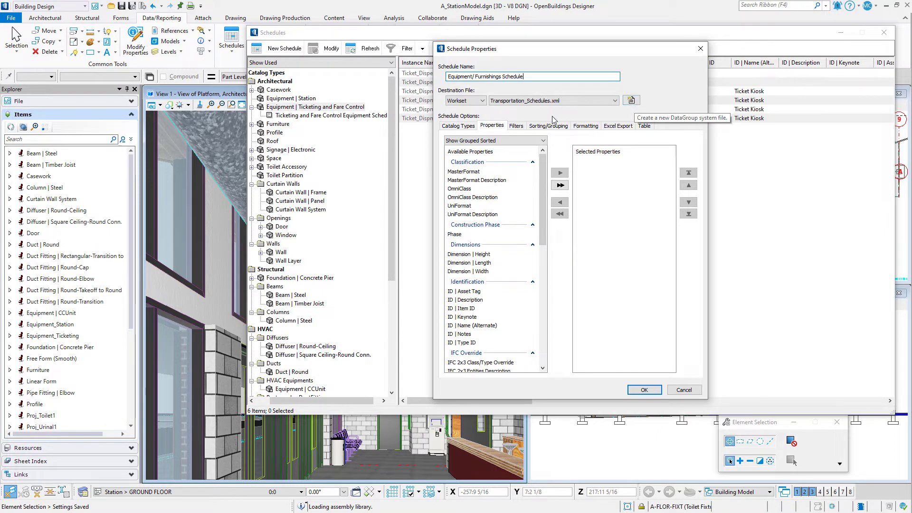
# Add the Equipment | Station and Furniture catalog types to the new schedule
pyautogui.click(459, 126)
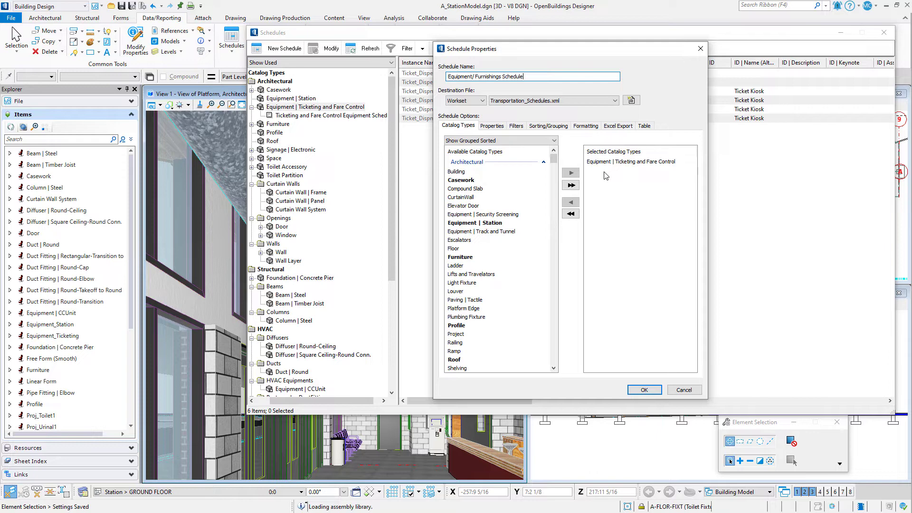
pyautogui.click(489, 223)
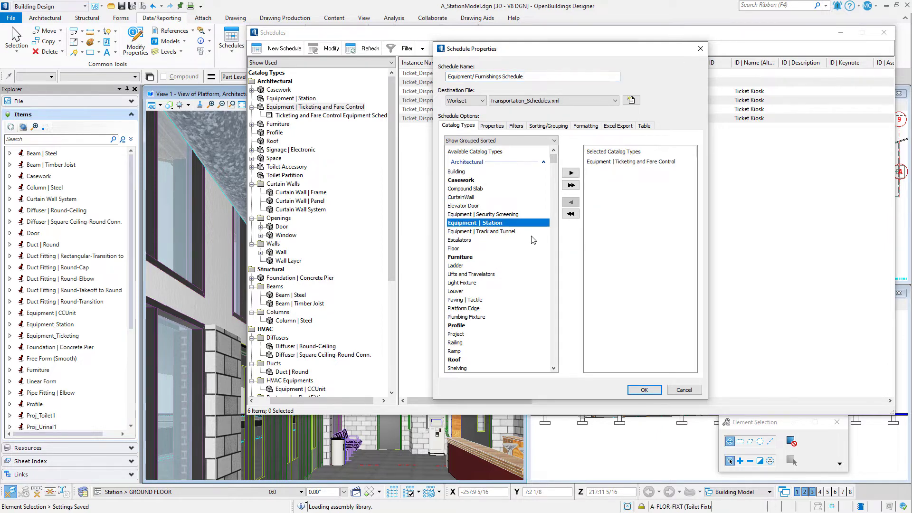
pyautogui.click(570, 173)
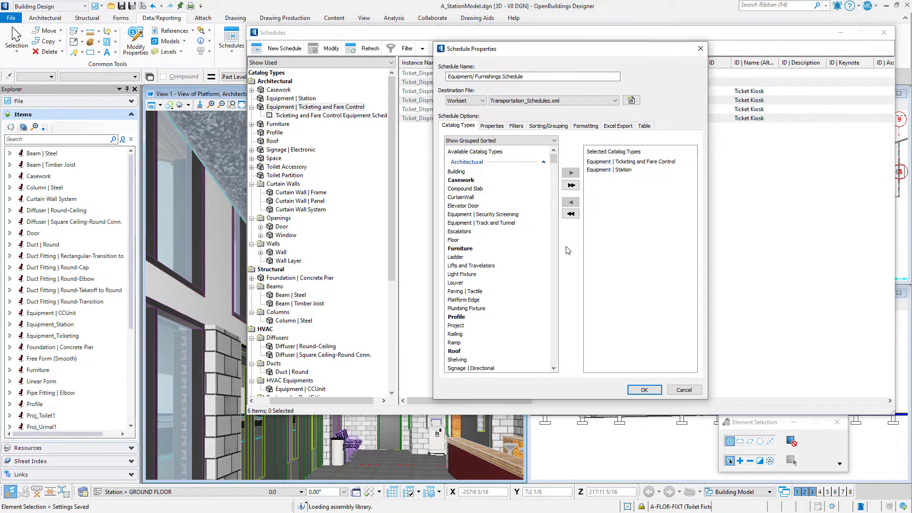
pyautogui.click(469, 250)
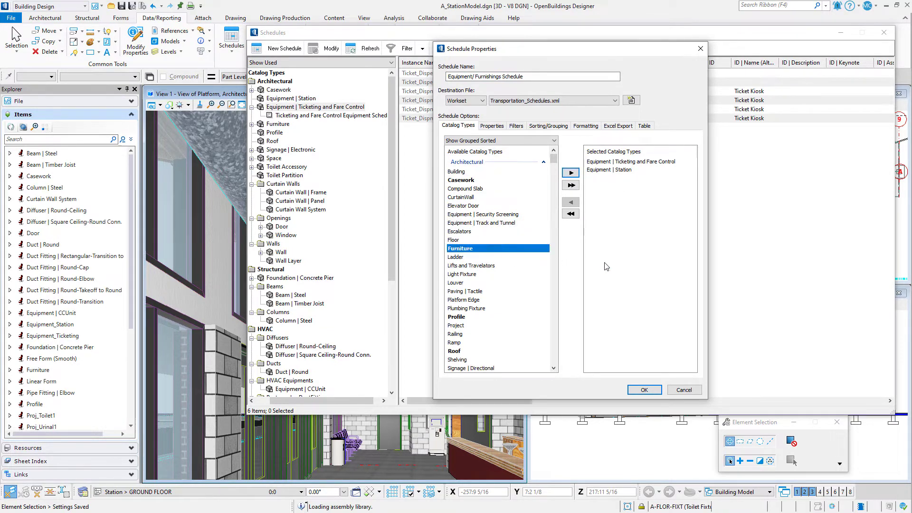
pyautogui.click(570, 173)
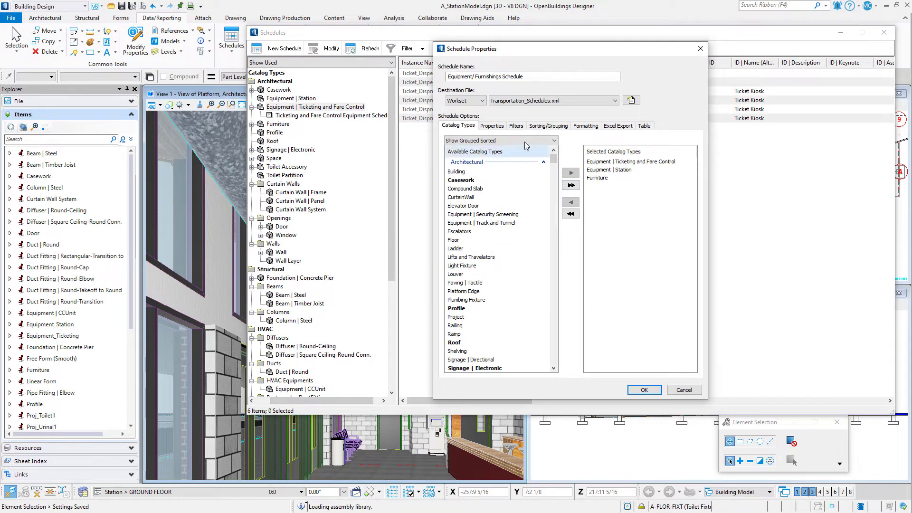
# Add the ID | Name (Alternate) and ID | Type ID identification properties to the new schedule
pyautogui.click(493, 127)
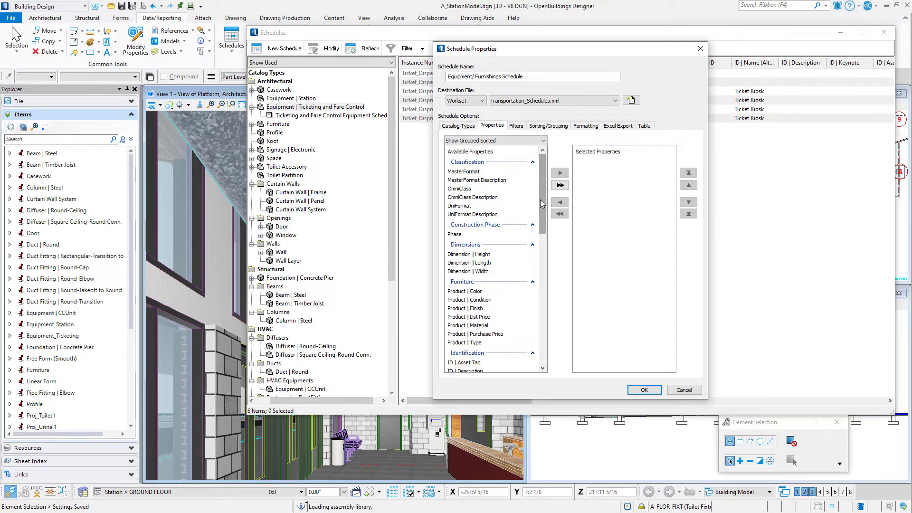
pyautogui.moveTo(540, 200); pyautogui.dragTo(538, 294)
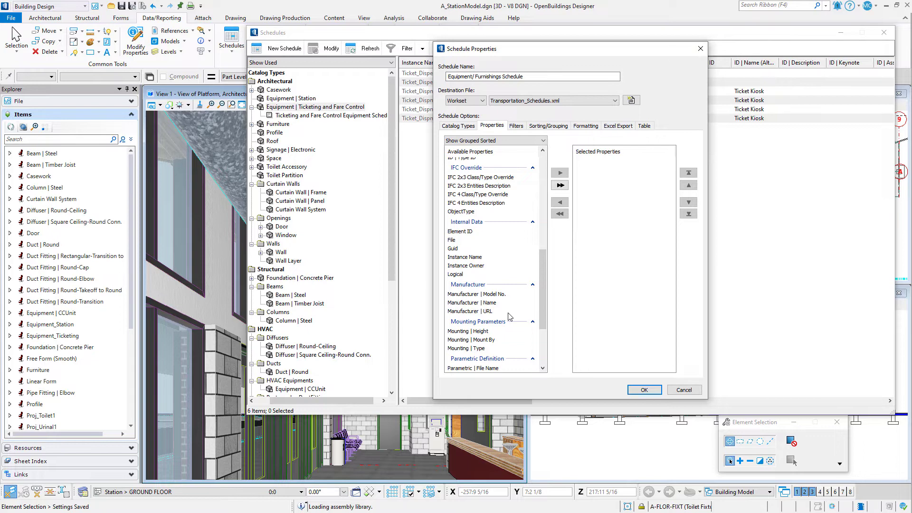
pyautogui.moveTo(543, 305); pyautogui.dragTo(544, 248)
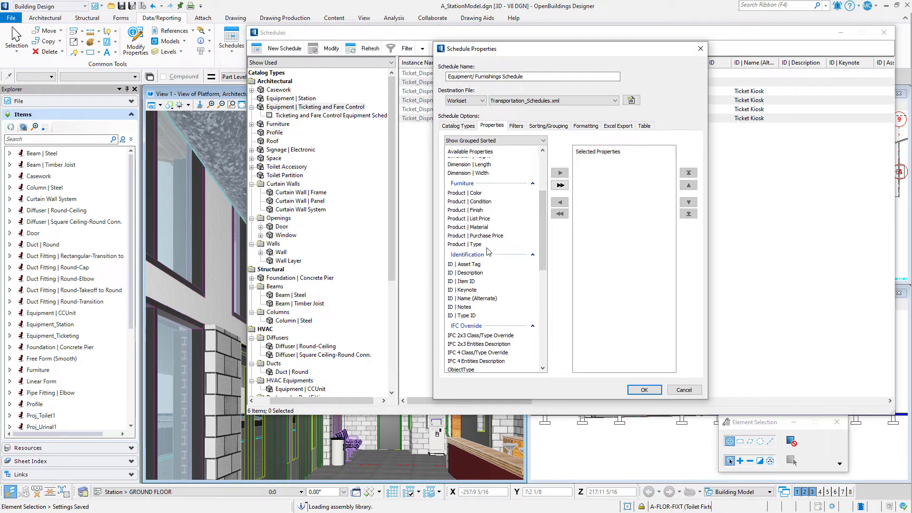
pyautogui.click(468, 316)
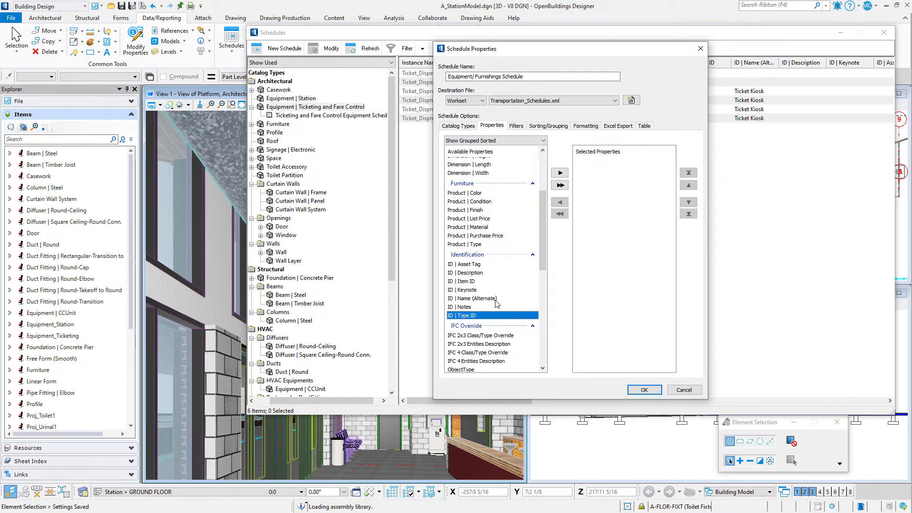
pyautogui.keyDown('ctrl'); pyautogui.click(498, 299); pyautogui.keyUp('ctrl')
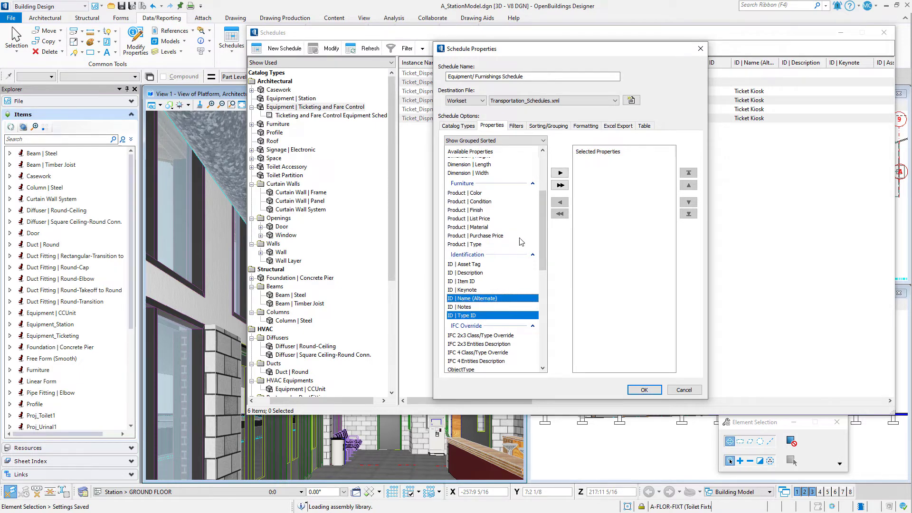
pyautogui.click(560, 173)
# Add the Manufacturer | Model No. and Manufacturer | Name properties to the schedule's selected properties
pyautogui.moveTo(546, 264); pyautogui.dragTo(541, 323)
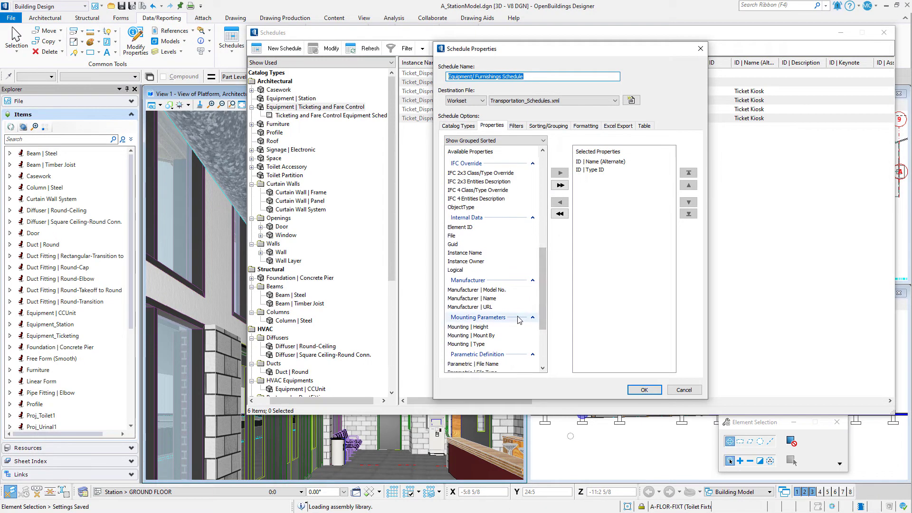
pyautogui.click(485, 300)
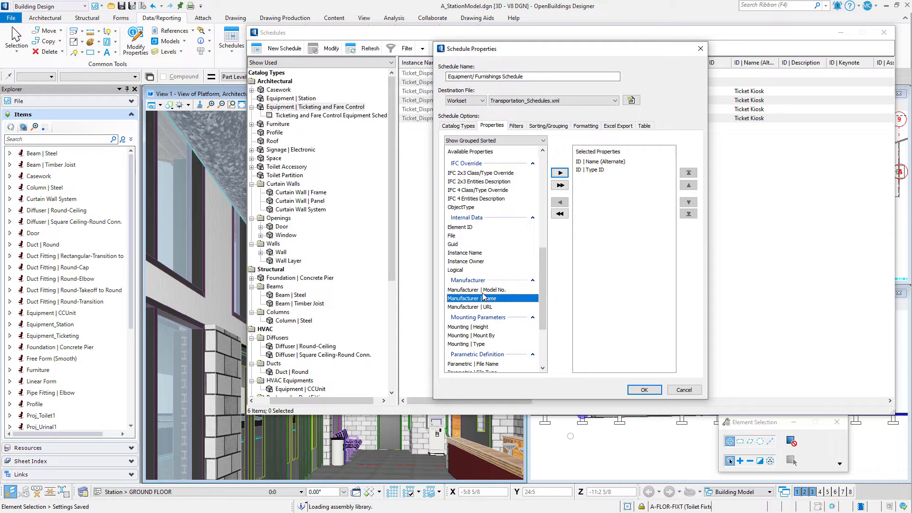
pyautogui.keyDown('ctrl'); pyautogui.click(484, 290); pyautogui.keyUp('ctrl')
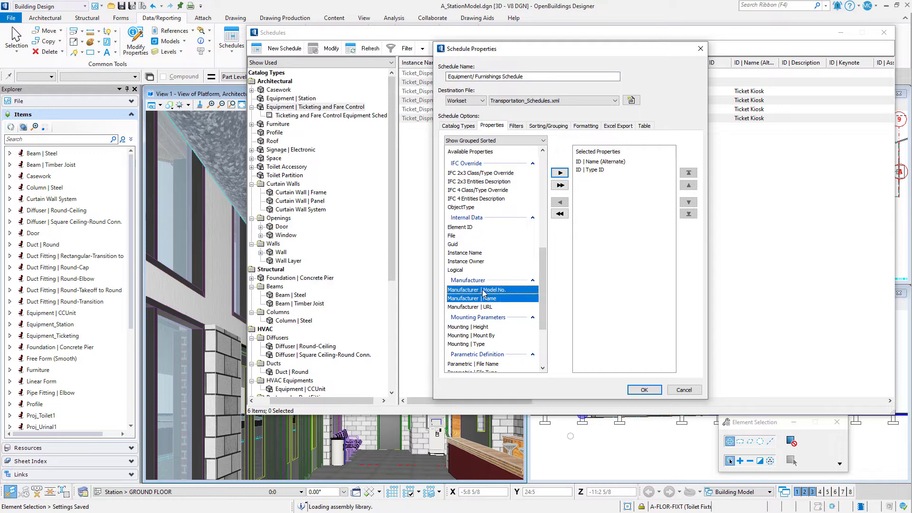
pyautogui.click(560, 173)
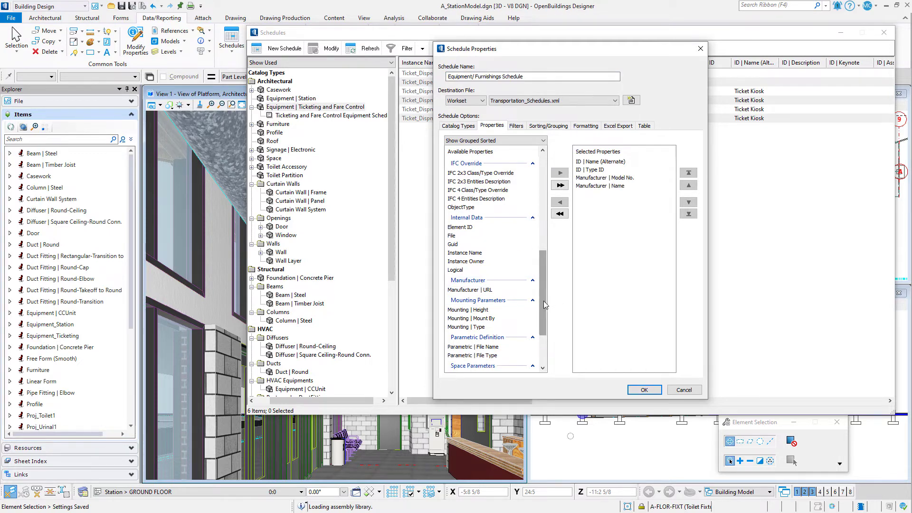
# Add the Product | Color and Product | Material furniture properties to the schedule
pyautogui.moveTo(545, 304); pyautogui.dragTo(548, 244)
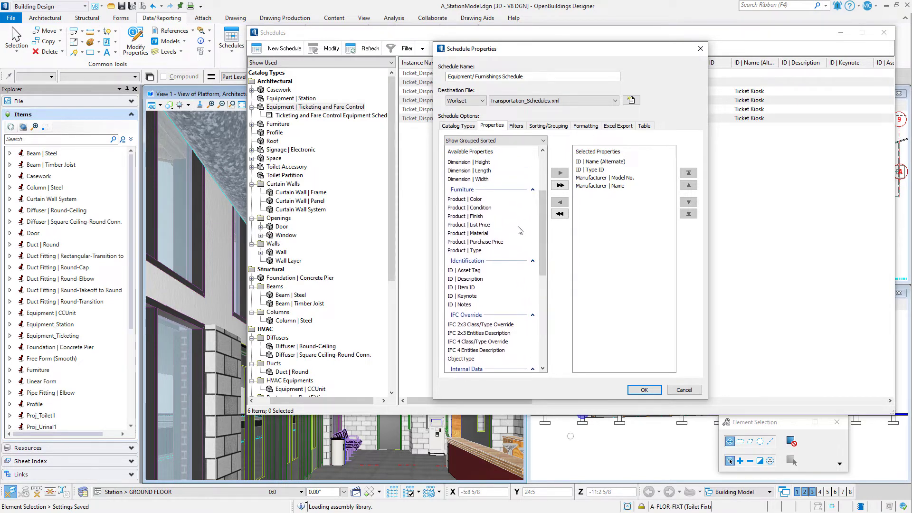
pyautogui.click(481, 233)
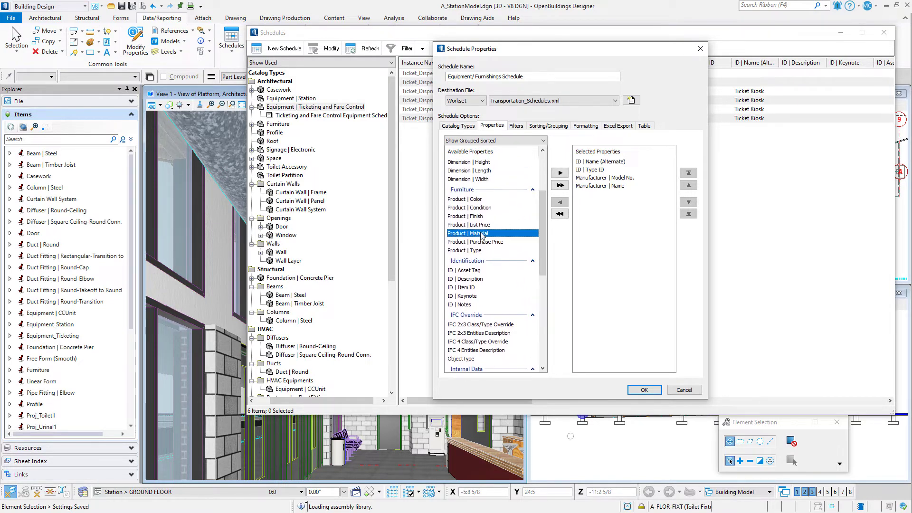
pyautogui.keyDown('ctrl'); pyautogui.click(478, 200); pyautogui.keyUp('ctrl')
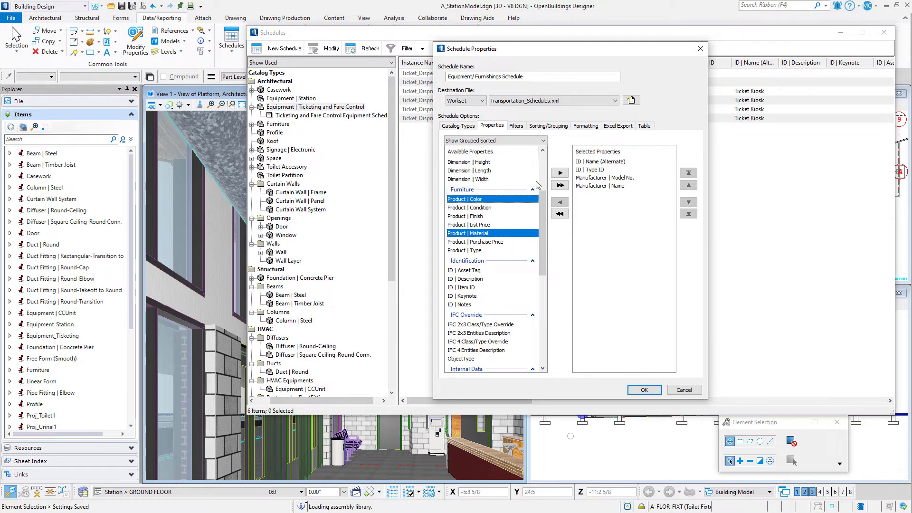
pyautogui.click(560, 173)
# Add the Label and Space Number space parameters to the schedule's selected properties
pyautogui.moveTo(545, 251); pyautogui.dragTo(542, 348)
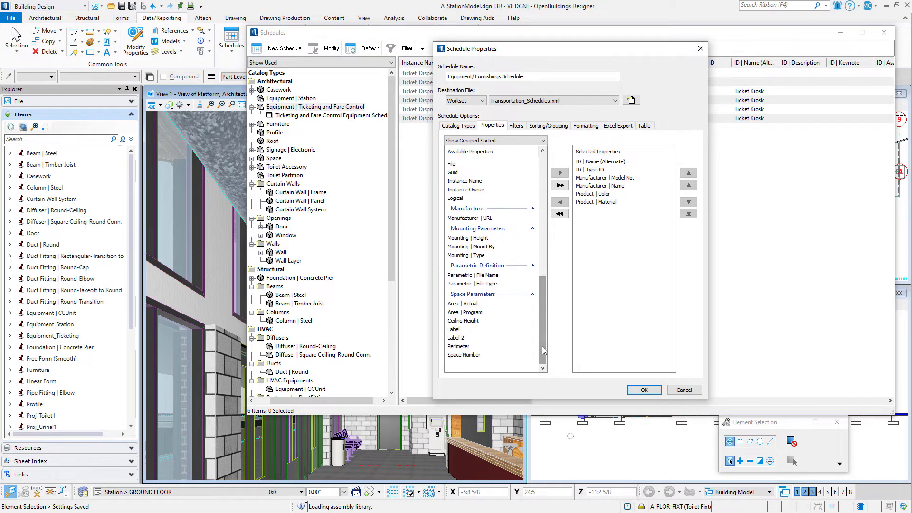
pyautogui.click(475, 354)
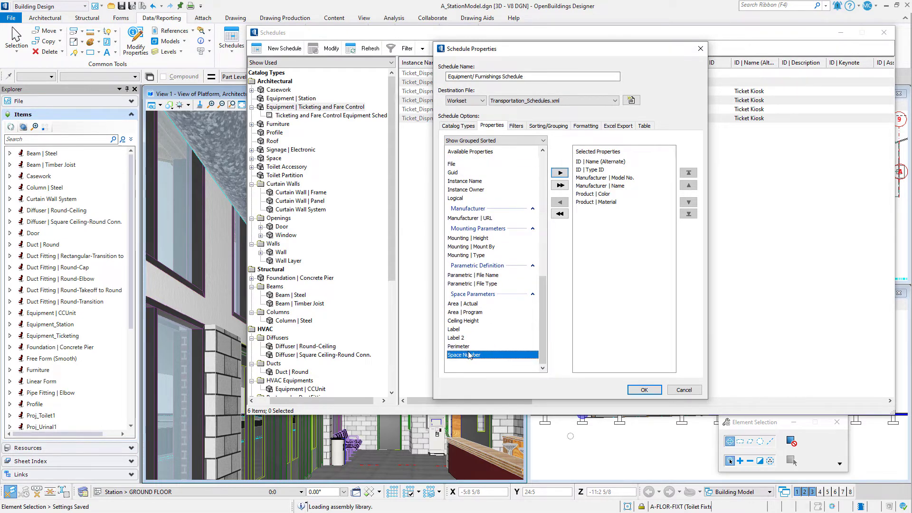
pyautogui.keyDown('ctrl'); pyautogui.click(457, 330); pyautogui.keyUp('ctrl')
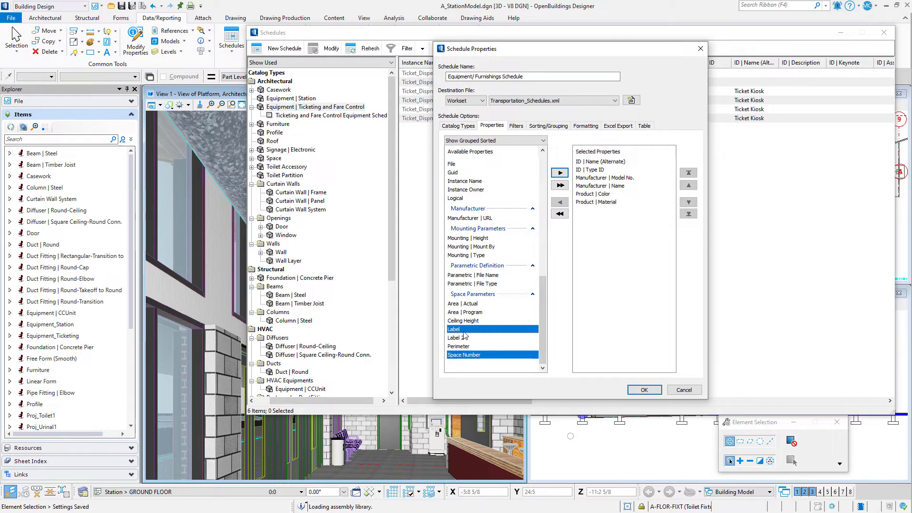
pyautogui.click(560, 172)
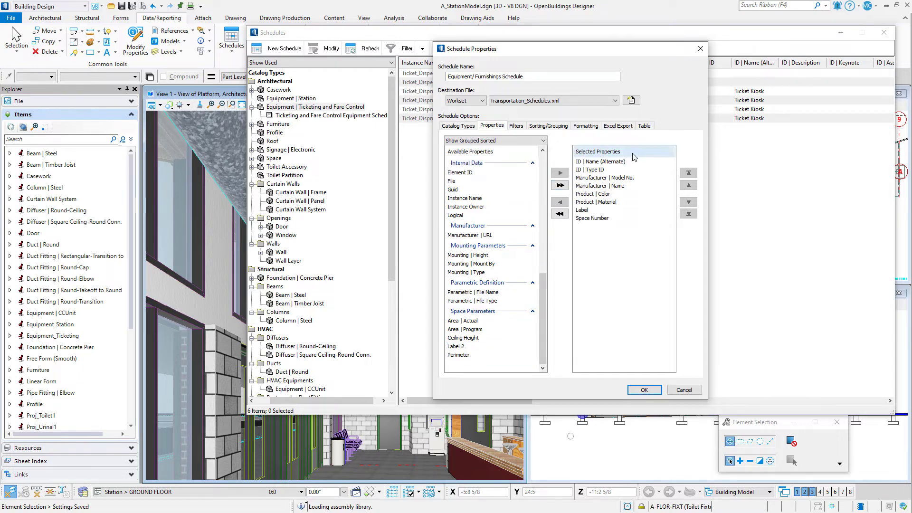
# Reorder the selected properties so Type ID precedes Name (Alternate), Manufacturer Name precedes Model No., Material precedes Color, and Space Number precedes Label
pyautogui.click(602, 170)
pyautogui.click(688, 184)
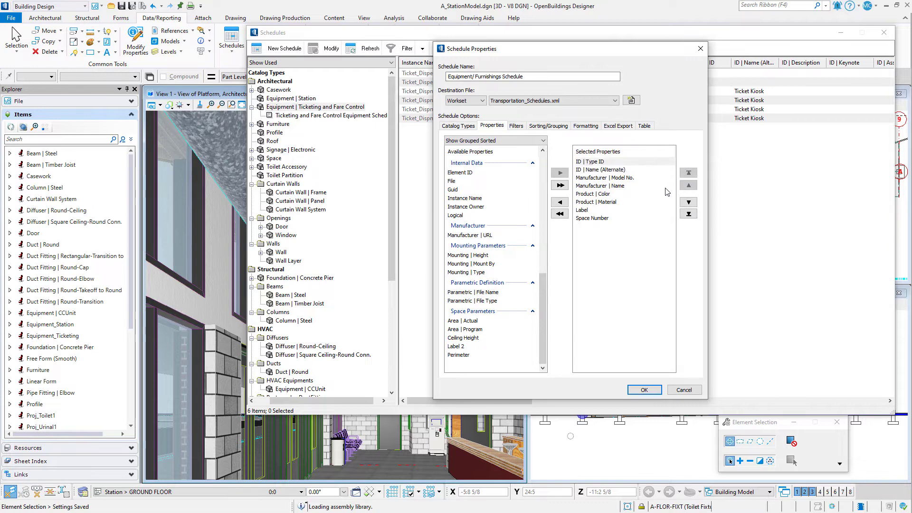
pyautogui.click(620, 187)
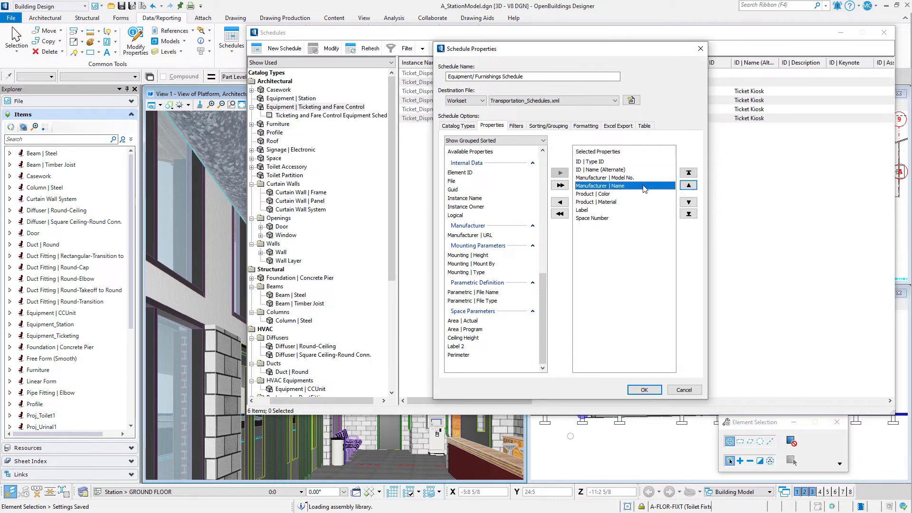
pyautogui.click(689, 185)
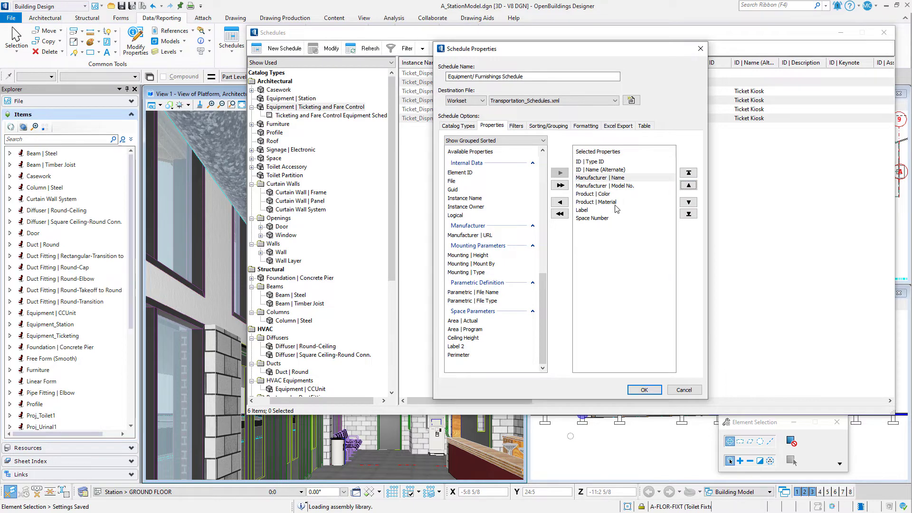
pyautogui.click(613, 203)
pyautogui.click(687, 185)
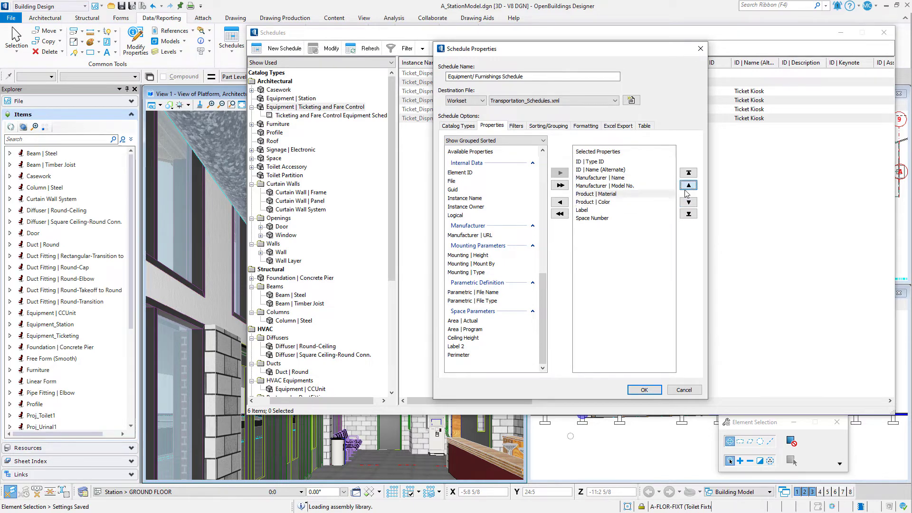
pyautogui.click(622, 218)
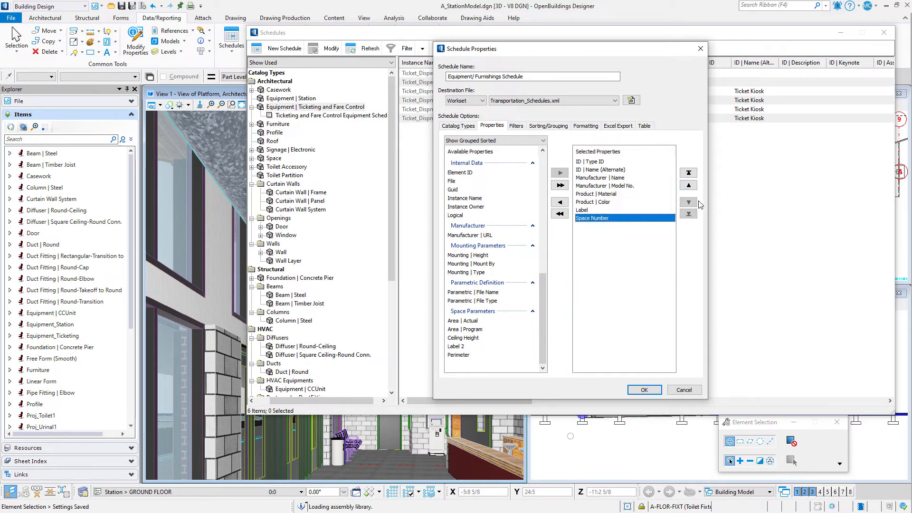
pyautogui.click(688, 186)
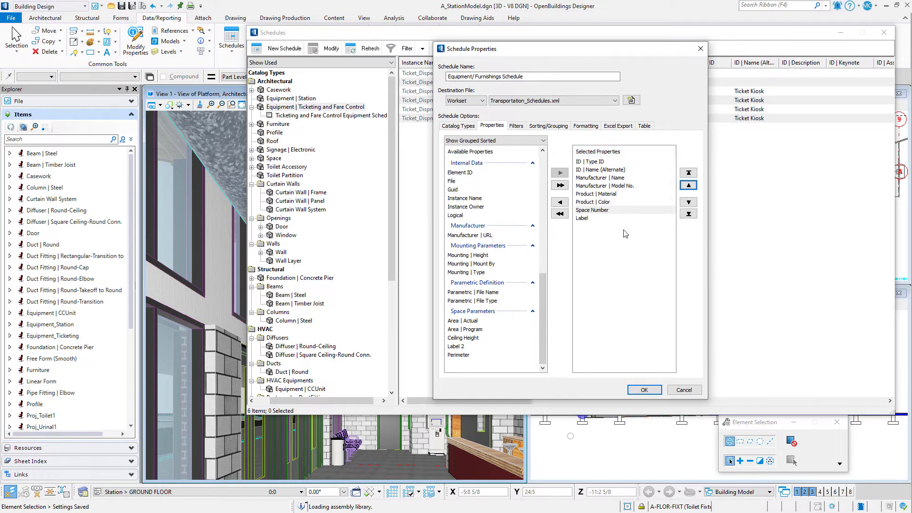
# Sort the schedule by ID | Type ID in ascending order, review the filter and formatting options, and create the schedule
pyautogui.click(516, 127)
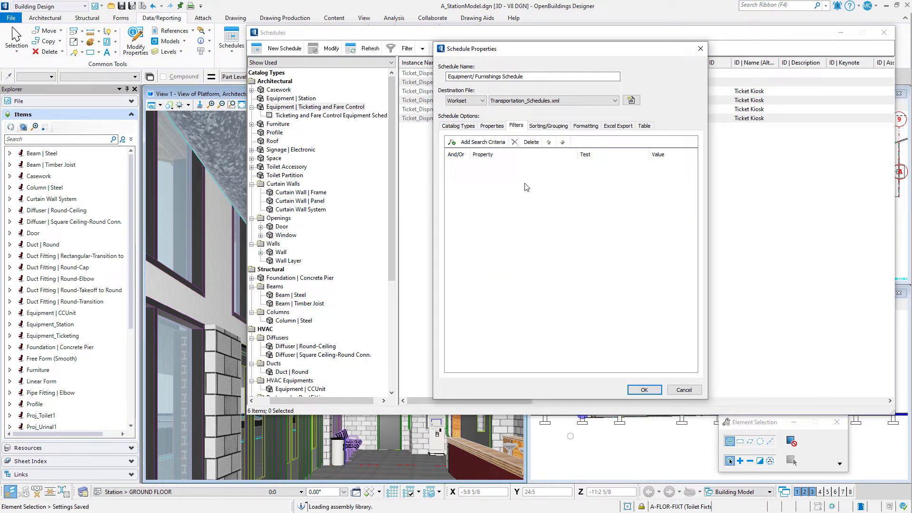
pyautogui.click(546, 128)
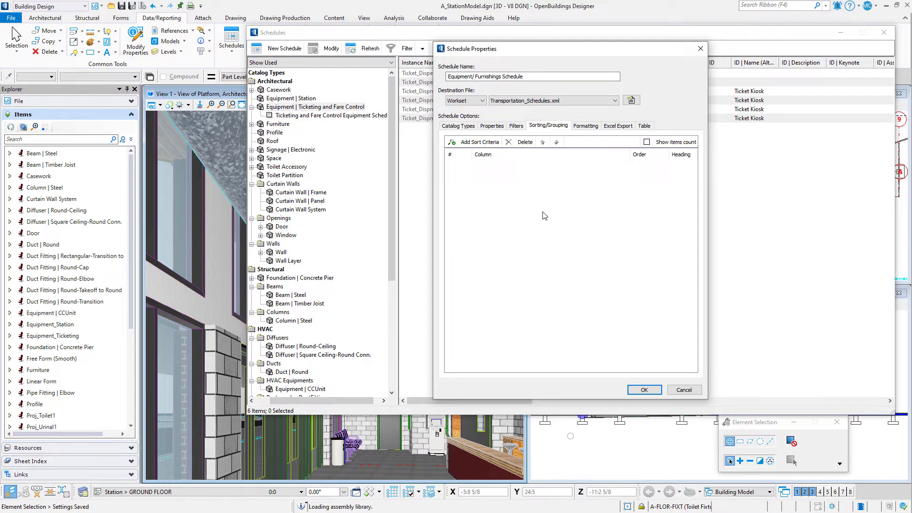
pyautogui.click(491, 144)
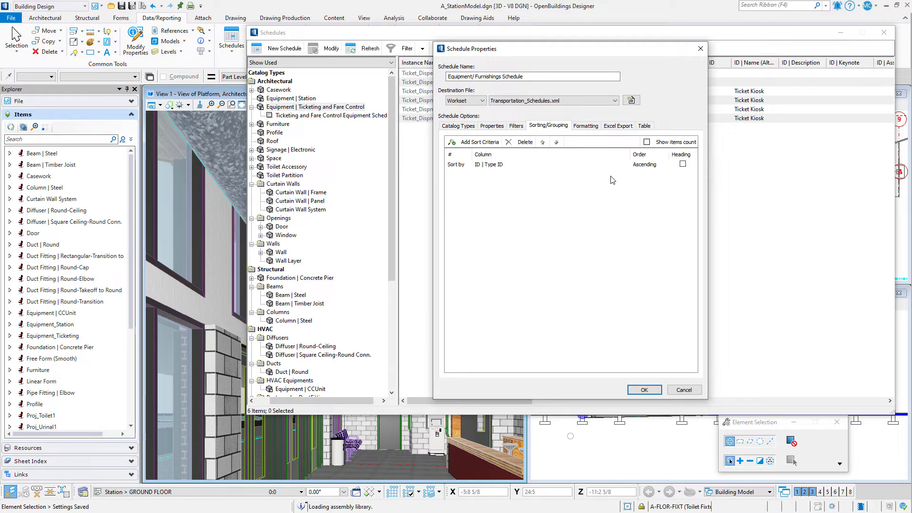
pyautogui.click(581, 127)
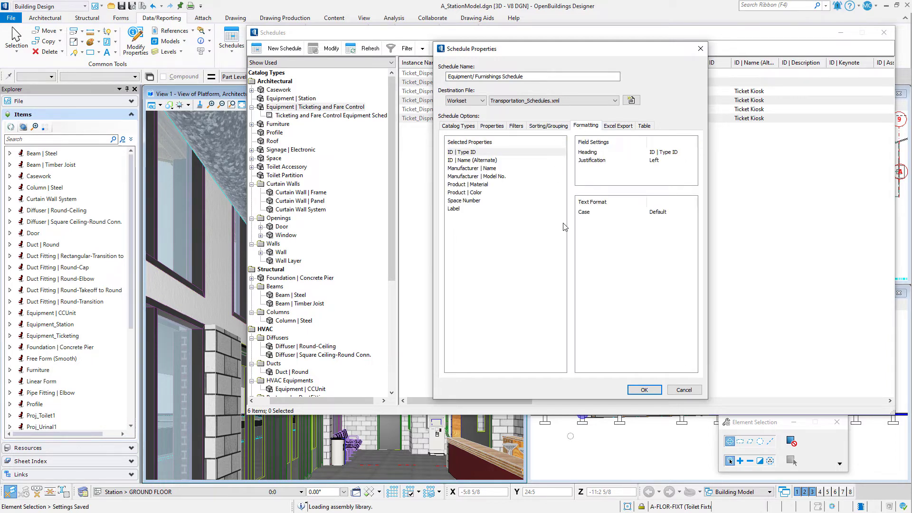
pyautogui.click(639, 390)
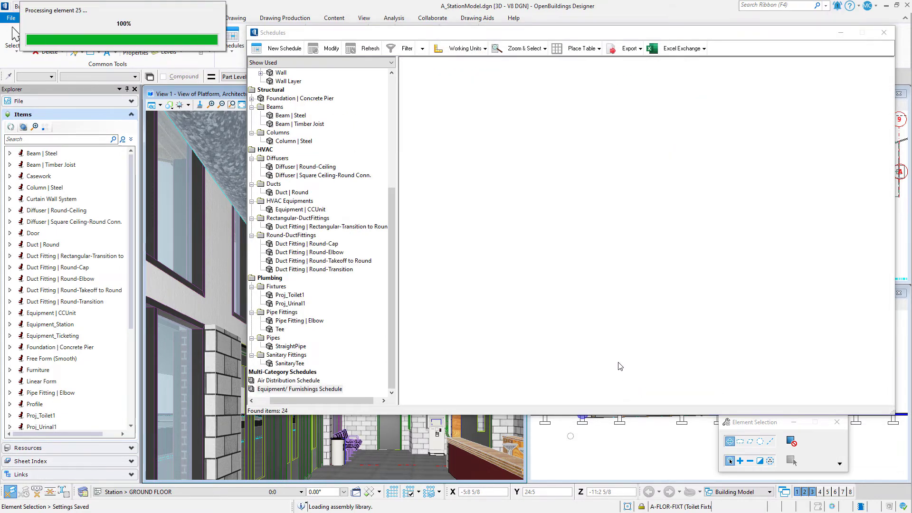
# Locate the Equipment/ Furnishings Schedule under Multi-Category Schedules and widen its Manufacturer | Name and Manufacturer | Model No. columns
pyautogui.moveTo(392, 303); pyautogui.dragTo(392, 197)
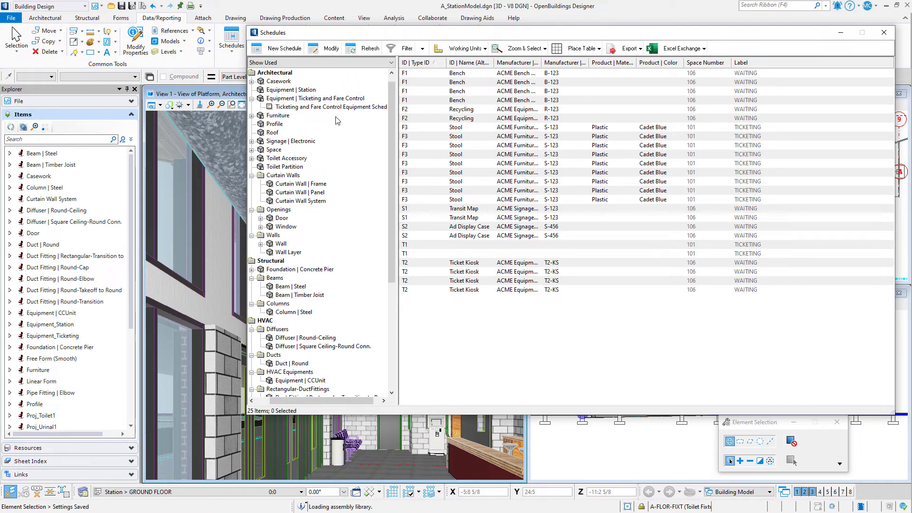
pyautogui.moveTo(390, 162); pyautogui.dragTo(388, 297)
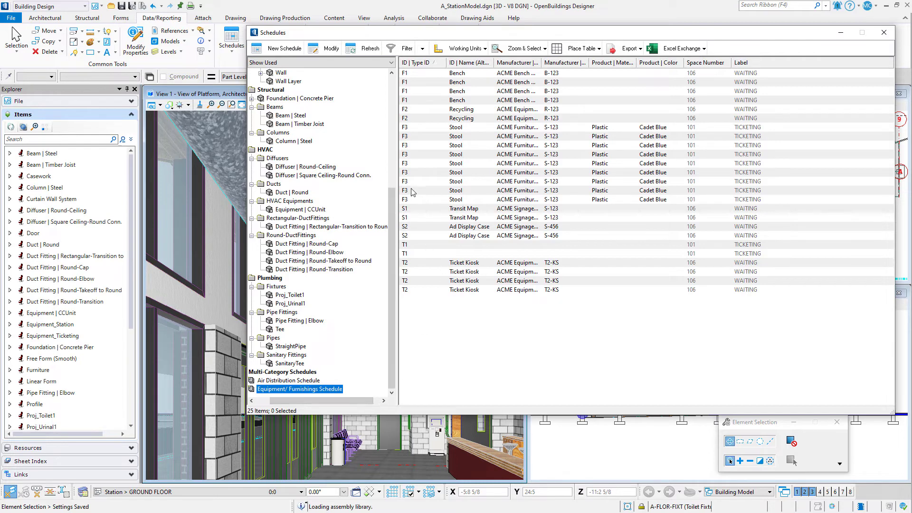
pyautogui.moveTo(540, 63); pyautogui.dragTo(628, 60)
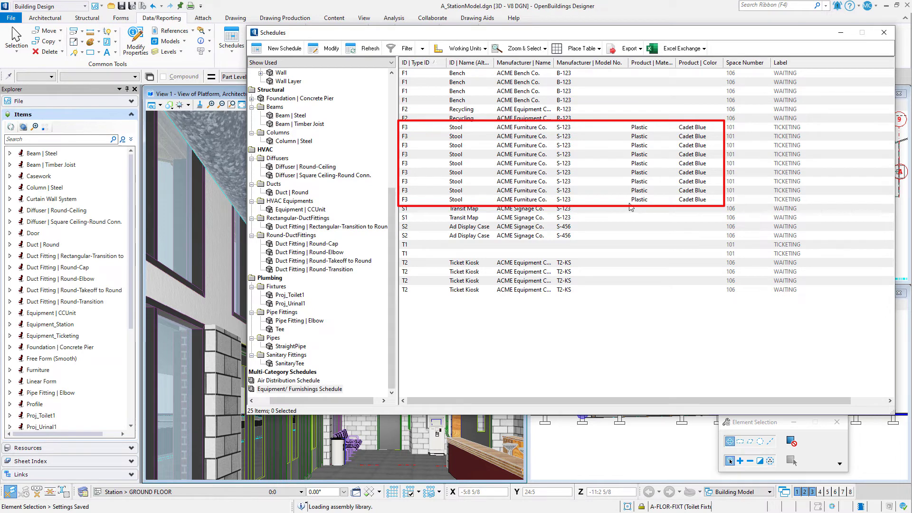
# Set the Product | Material value of all F3 stools to Metal directly in the schedule
pyautogui.click(620, 127)
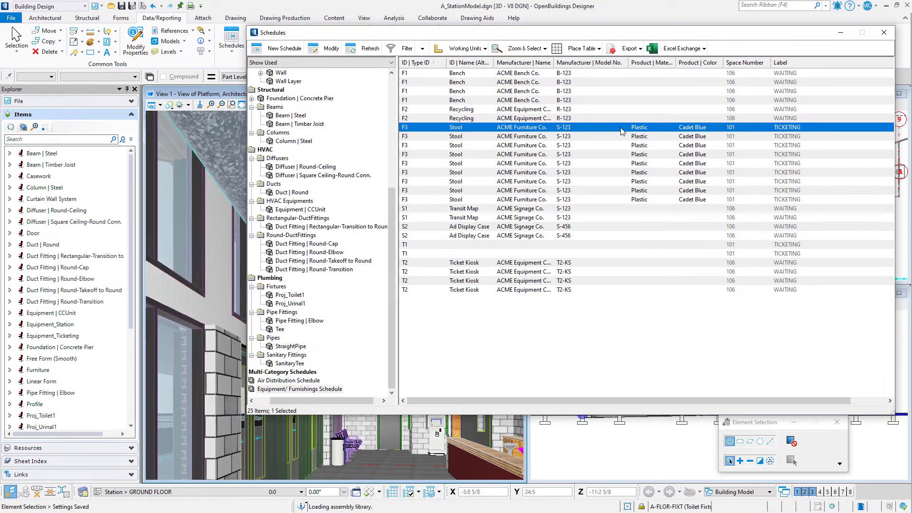
pyautogui.keyDown('shift'); pyautogui.click(621, 199); pyautogui.keyUp('shift')
pyautogui.rightClick(635, 200)
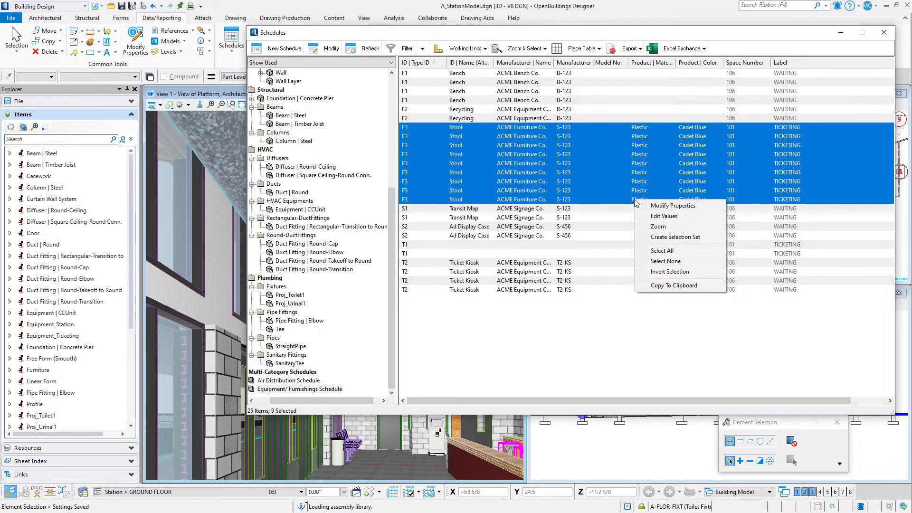
pyautogui.click(664, 217)
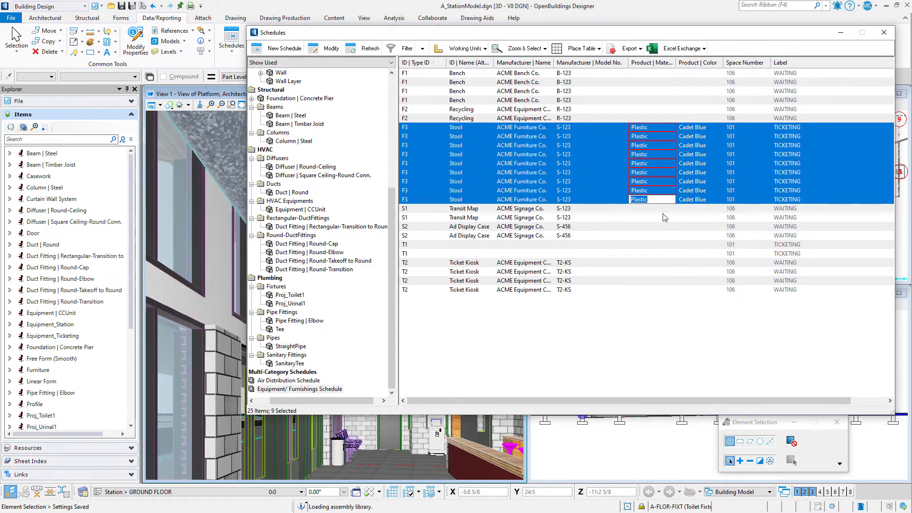
pyautogui.write('Metal')
pyautogui.press('Return')
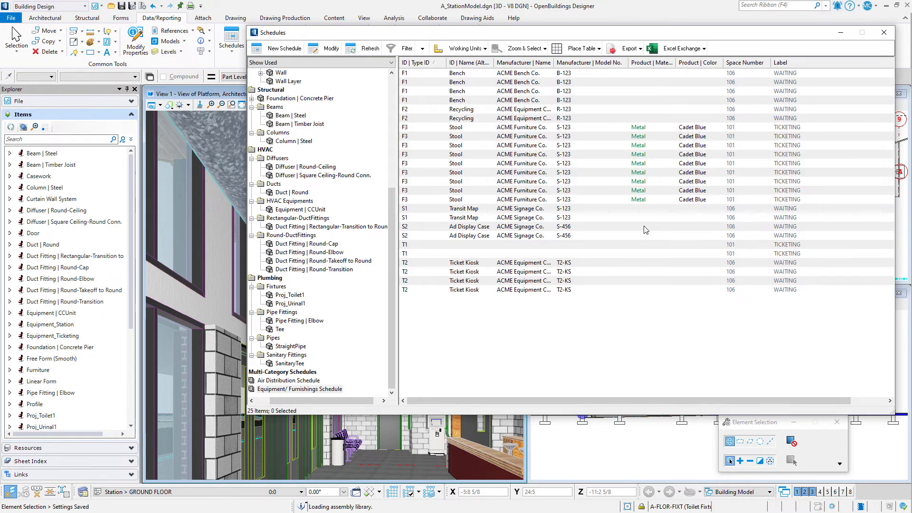
# Check the editing options for the first bench's Product | Material value and dismiss them
pyautogui.rightClick(649, 77)
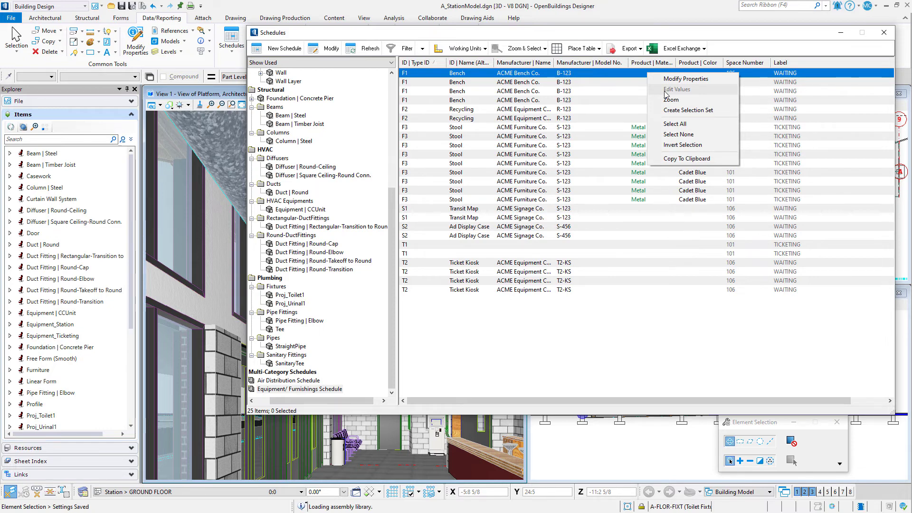
pyautogui.click(668, 309)
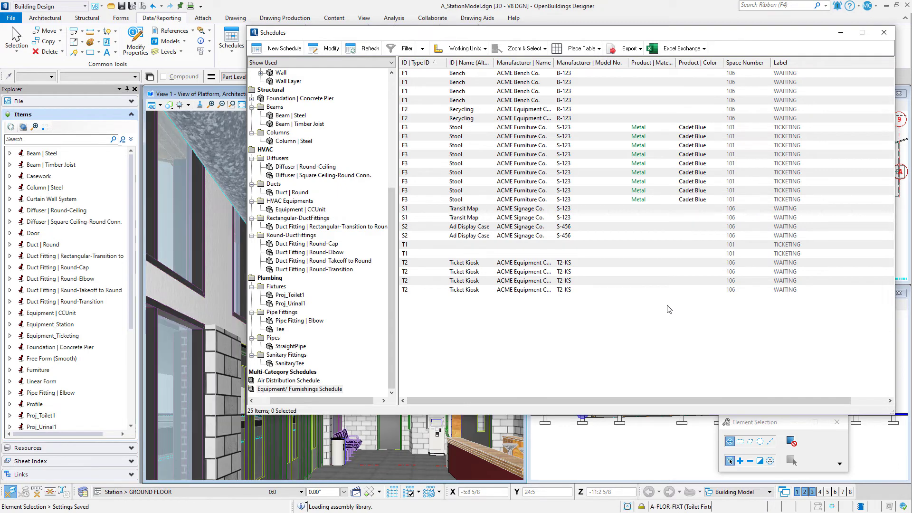